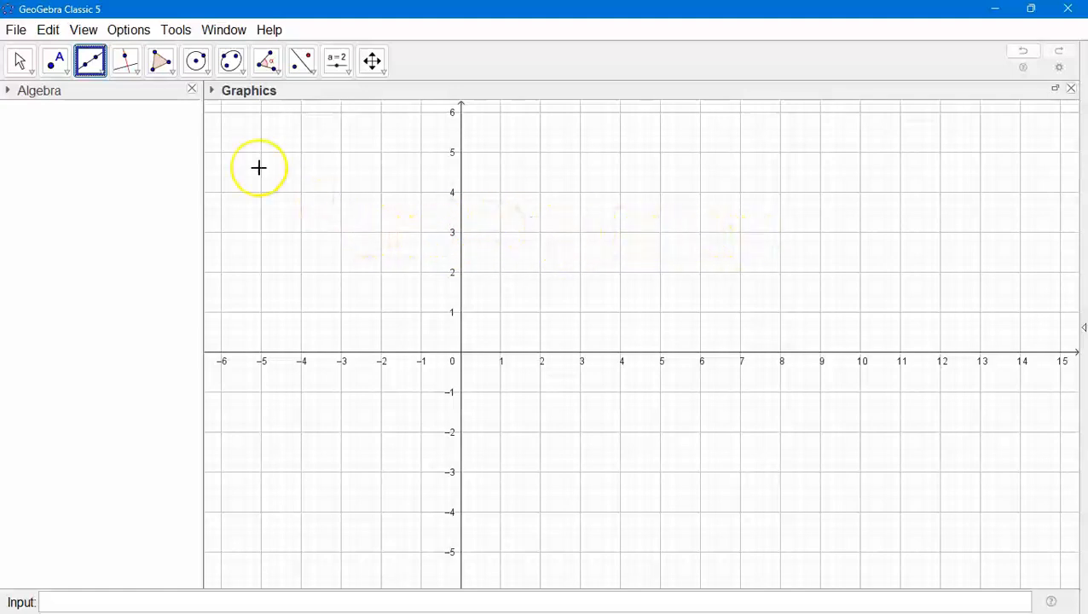
- Draw a segment with a given length of 5 starting from a new point at (4, 2)
left_click(90, 64)
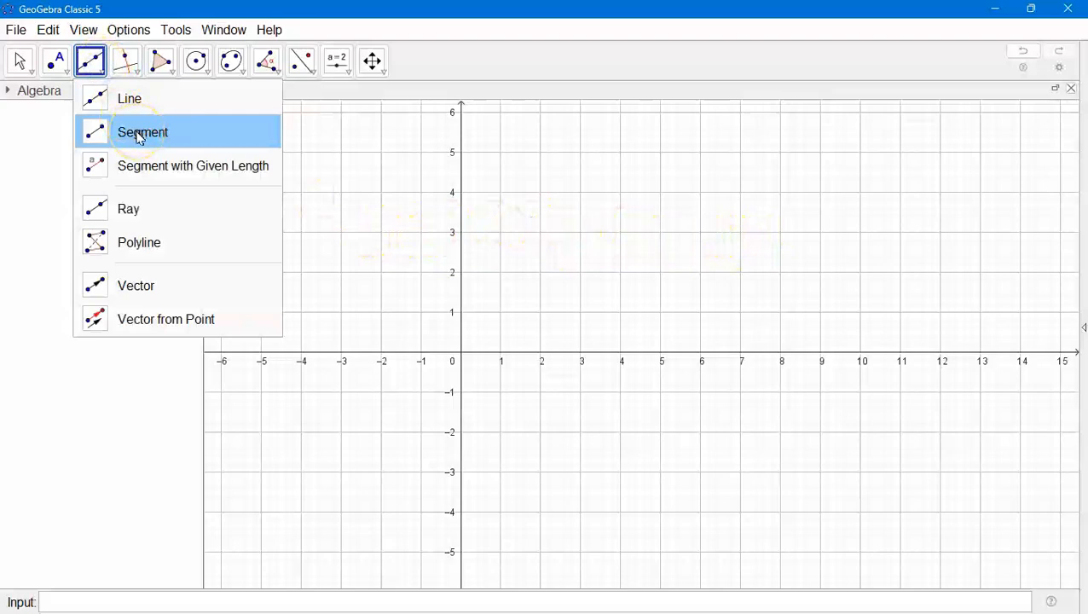
left_click(144, 167)
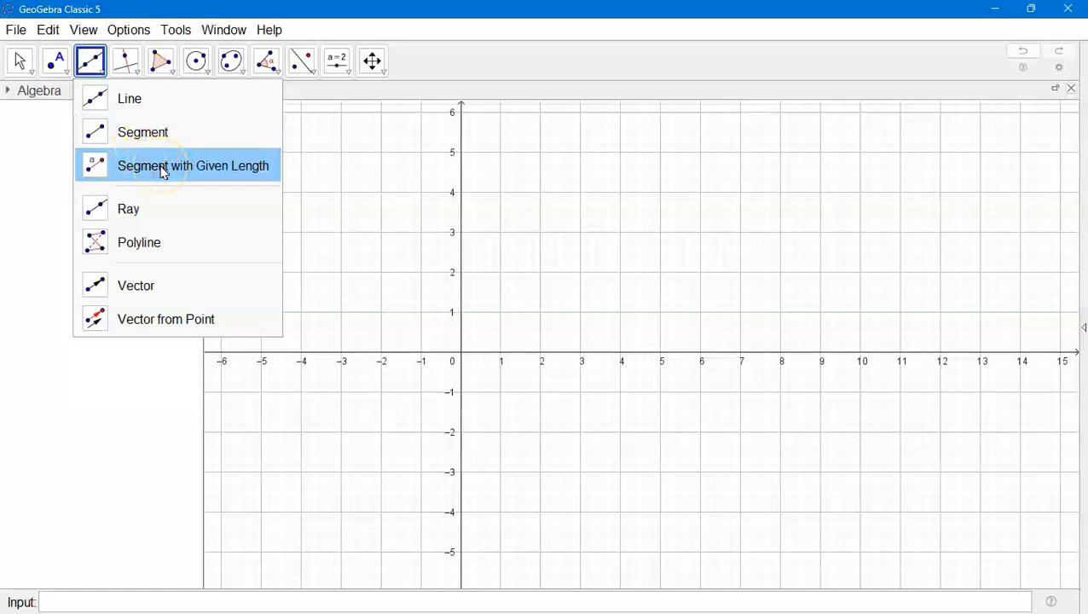
left_click(162, 167)
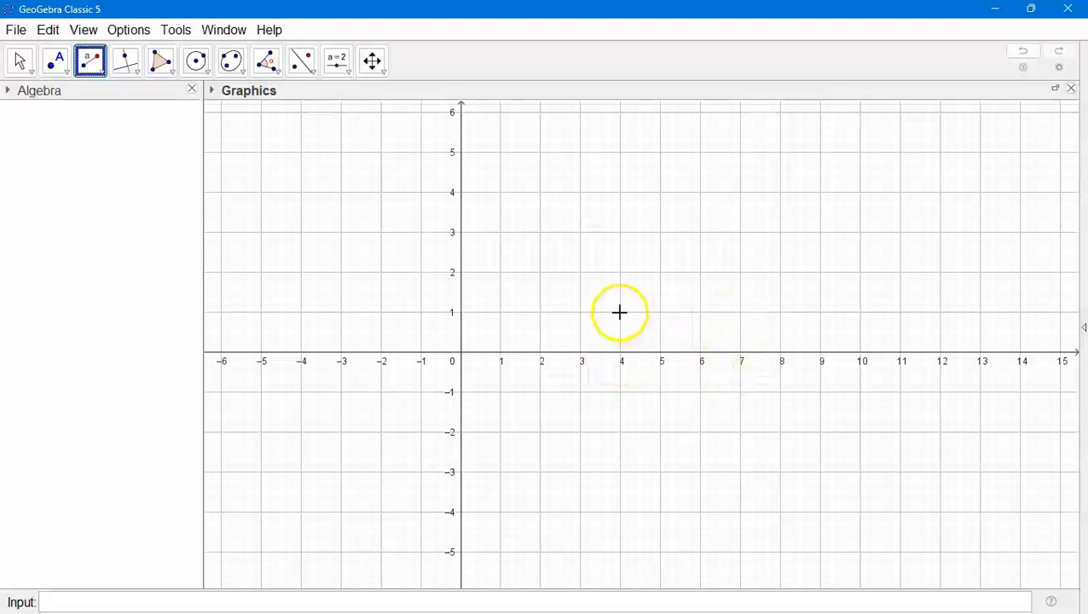
left_click(622, 272)
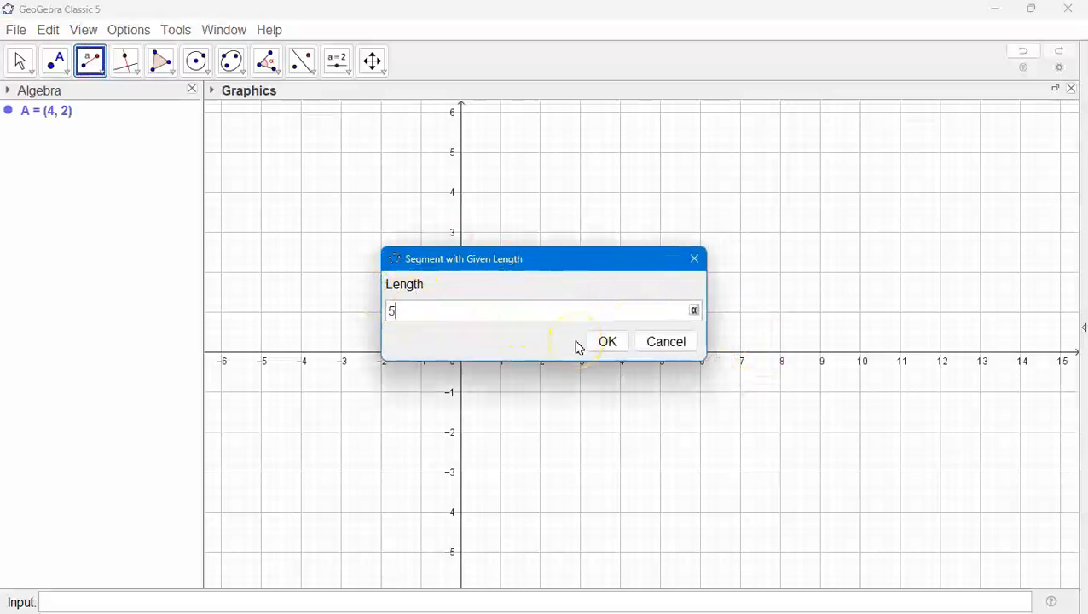
left_click(606, 341)
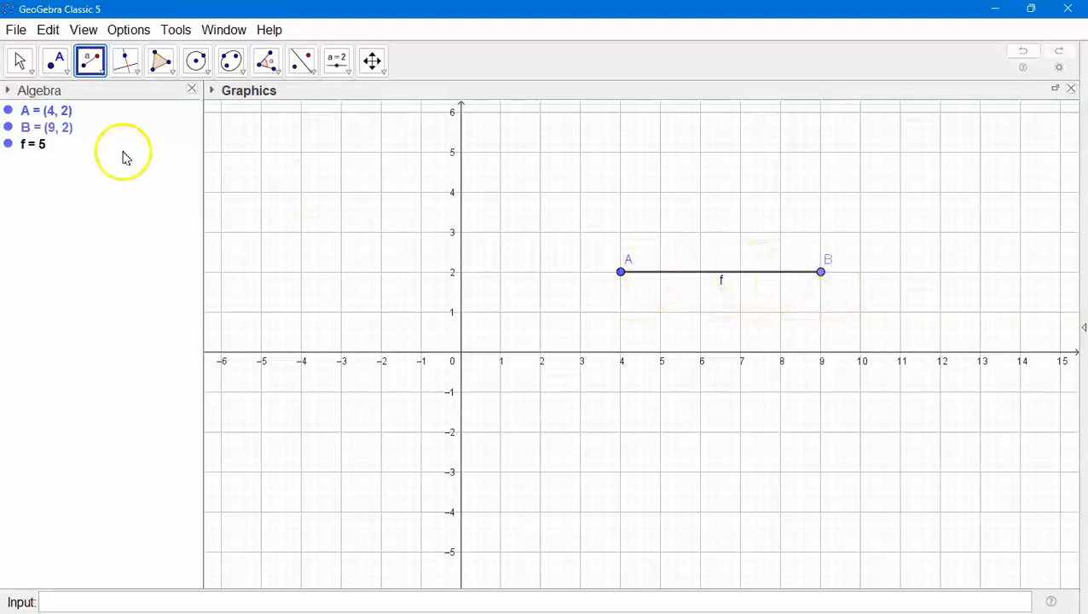
- Set the label of segment f to show its name and value
left_click(19, 61)
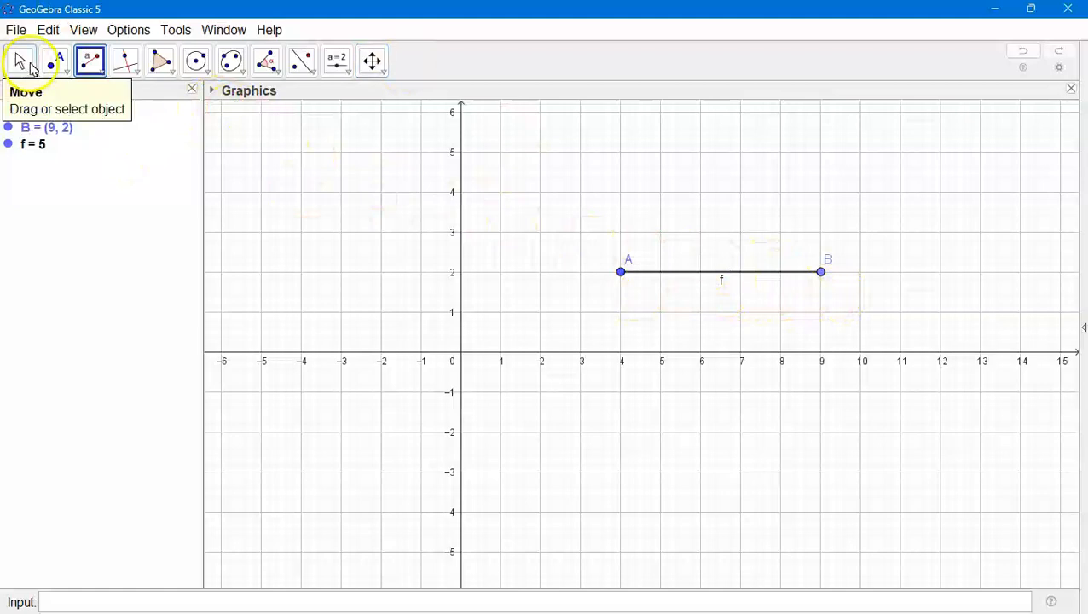
left_click(711, 274)
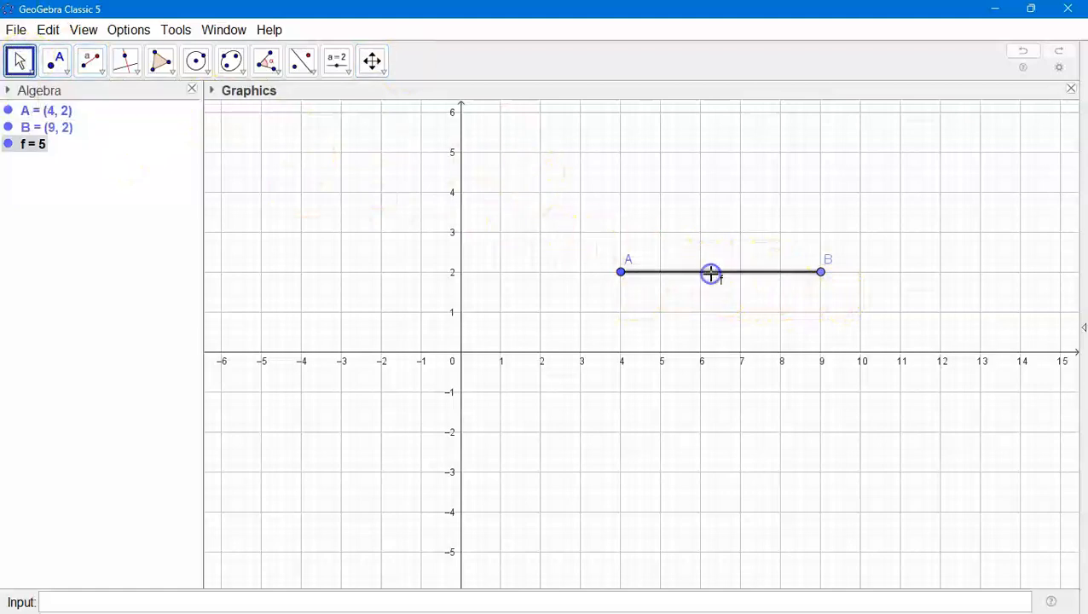
left_click(210, 92)
left_click(334, 109)
left_click(358, 171)
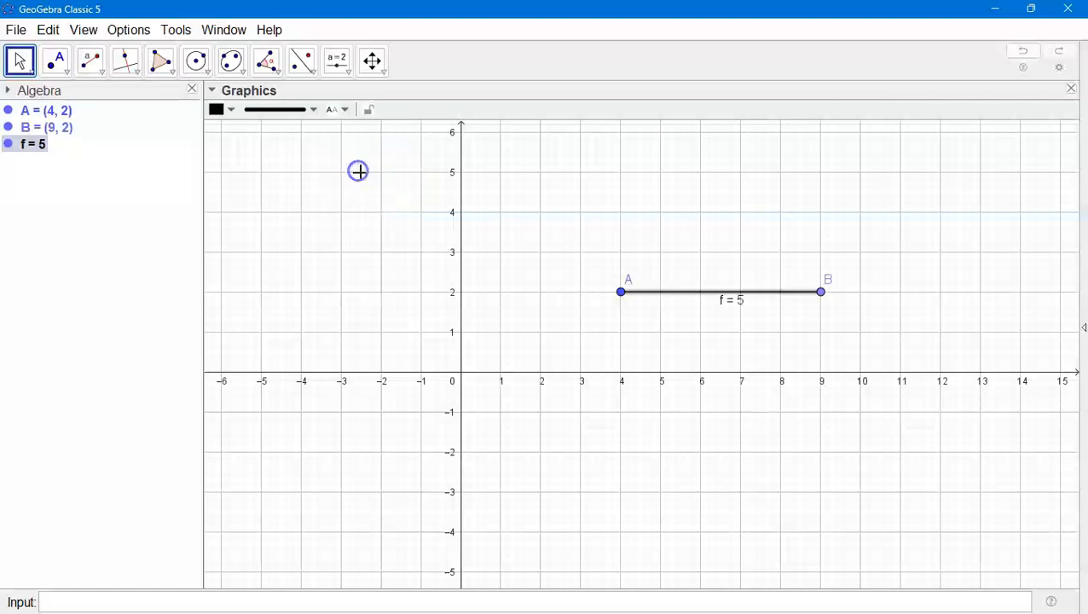
left_click(740, 305)
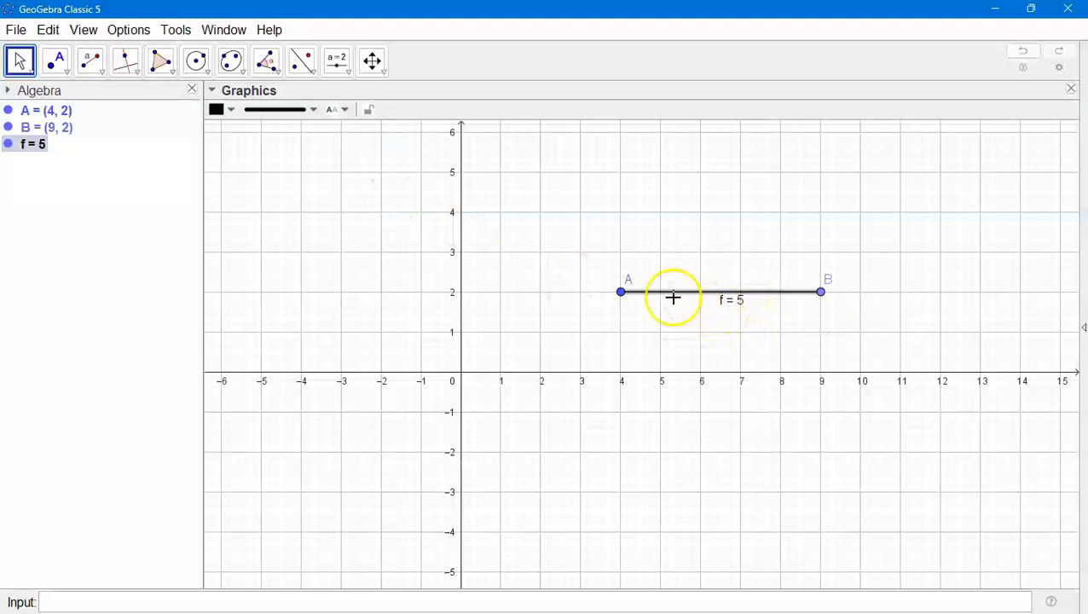
- Show the name and value on point A's label and reposition the label to the upper left of the point
left_click(621, 291)
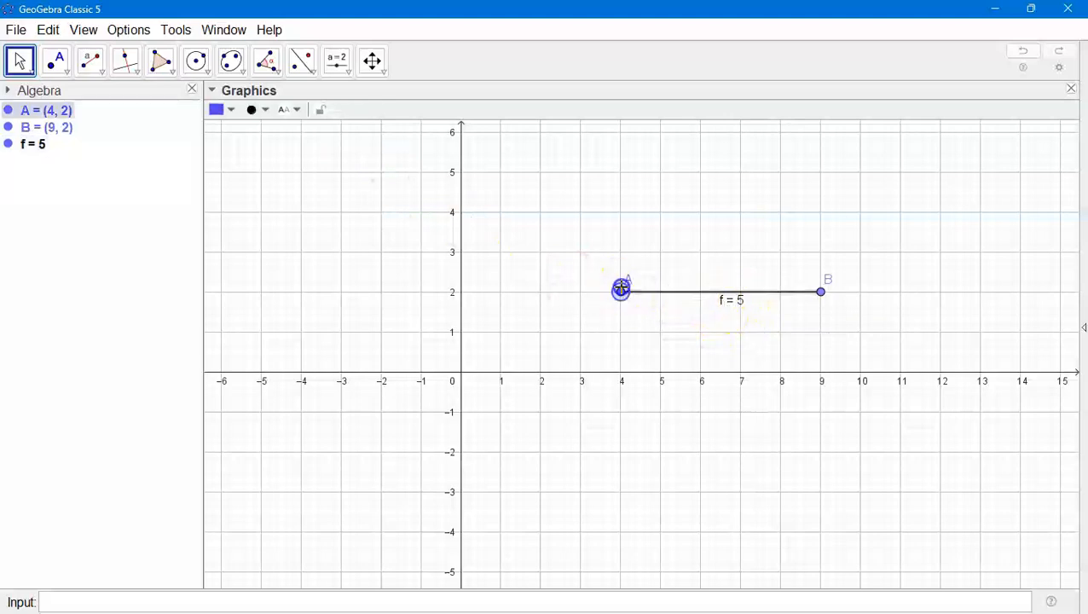
left_click(291, 109)
left_click(317, 173)
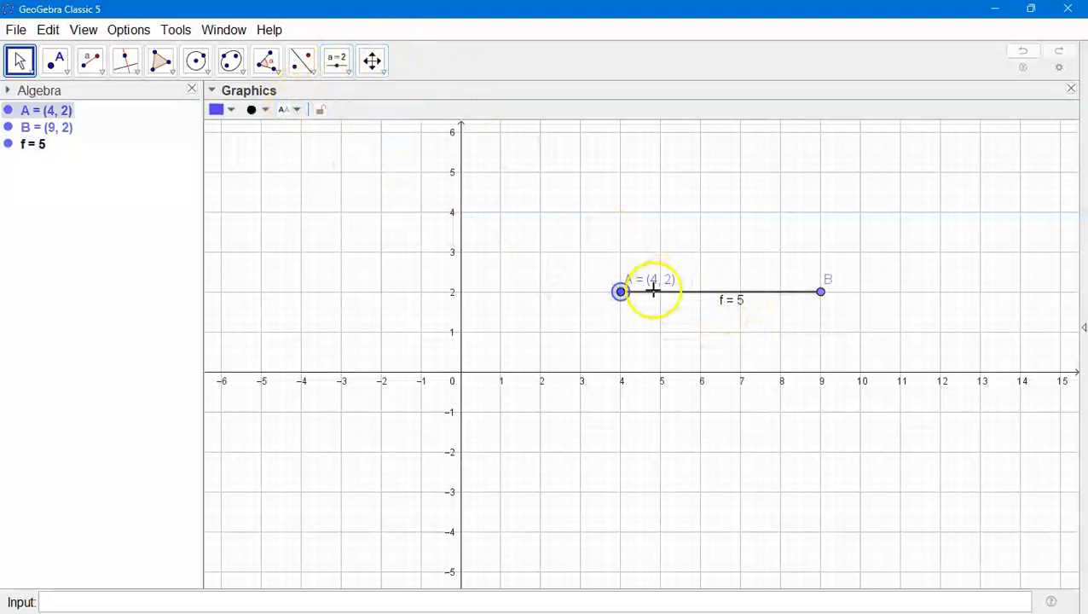
left_click_drag(656, 281, 628, 277)
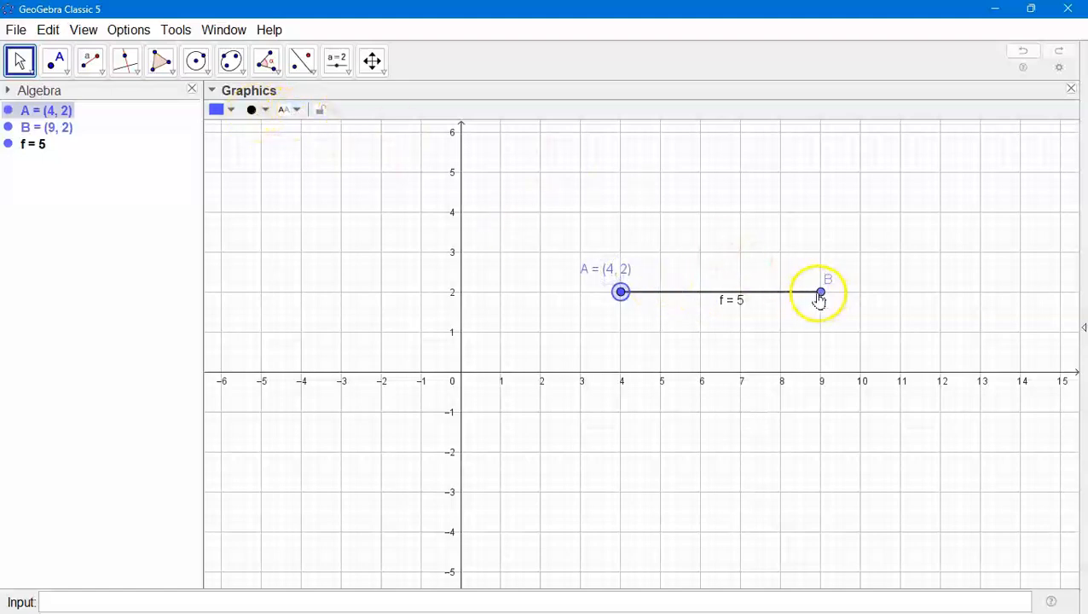
- Show the name and value on point B's label and shift the label slightly upward, clear of the segment
left_click(819, 294)
left_click(289, 109)
left_click_drag(860, 288, 855, 273)
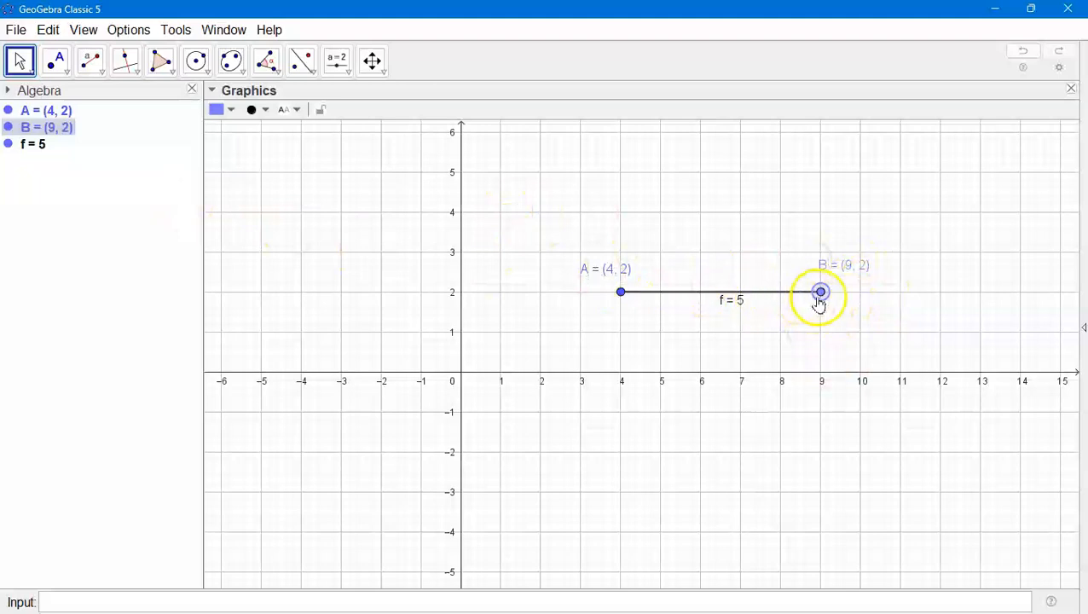
- Move point A down to (4, 1) and swing endpoint B around it to about (5.92, -3.62)
left_click_drag(821, 299, 602, 392)
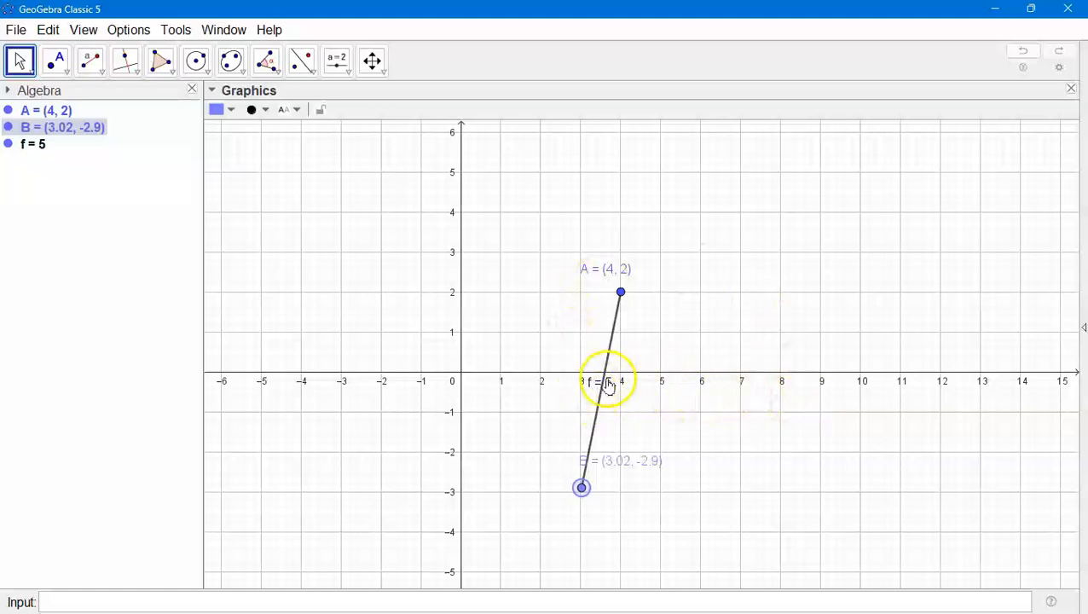
left_click_drag(581, 489, 829, 300)
left_click_drag(621, 293, 621, 338)
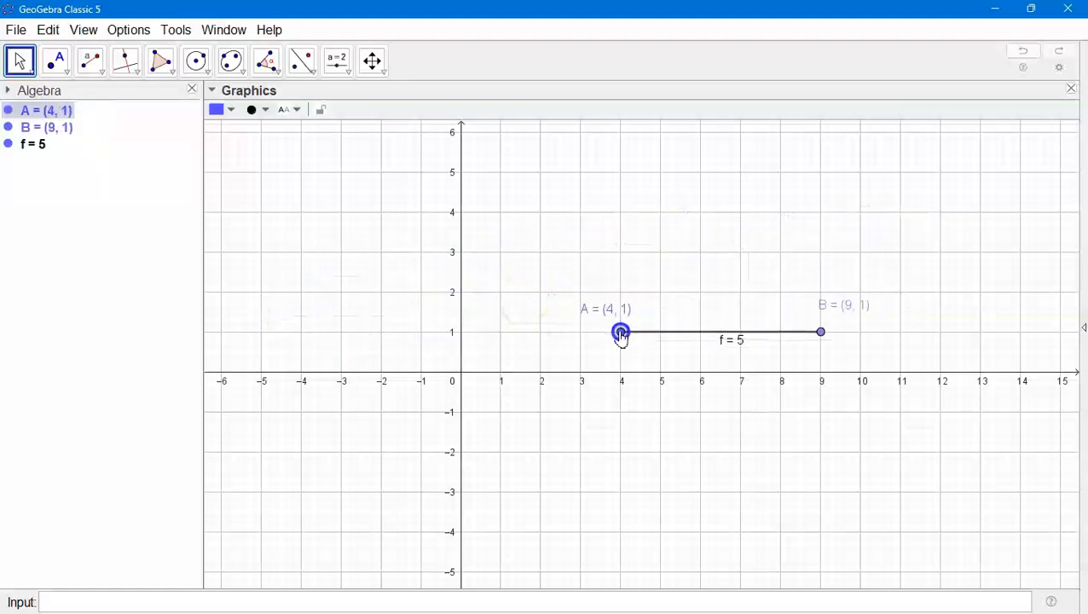
left_click(721, 333)
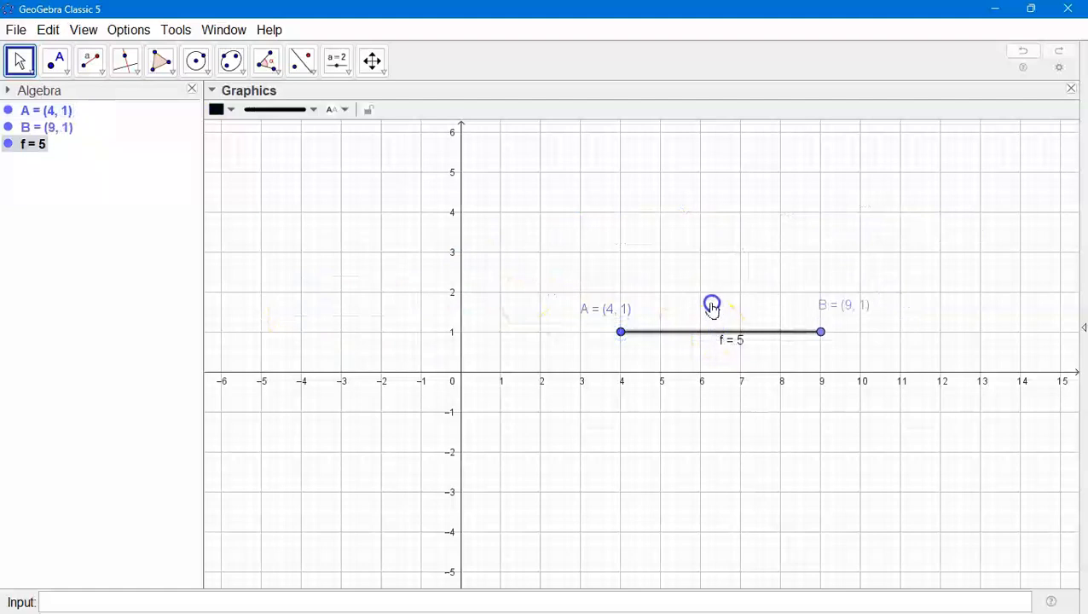
left_click_drag(821, 338, 633, 364)
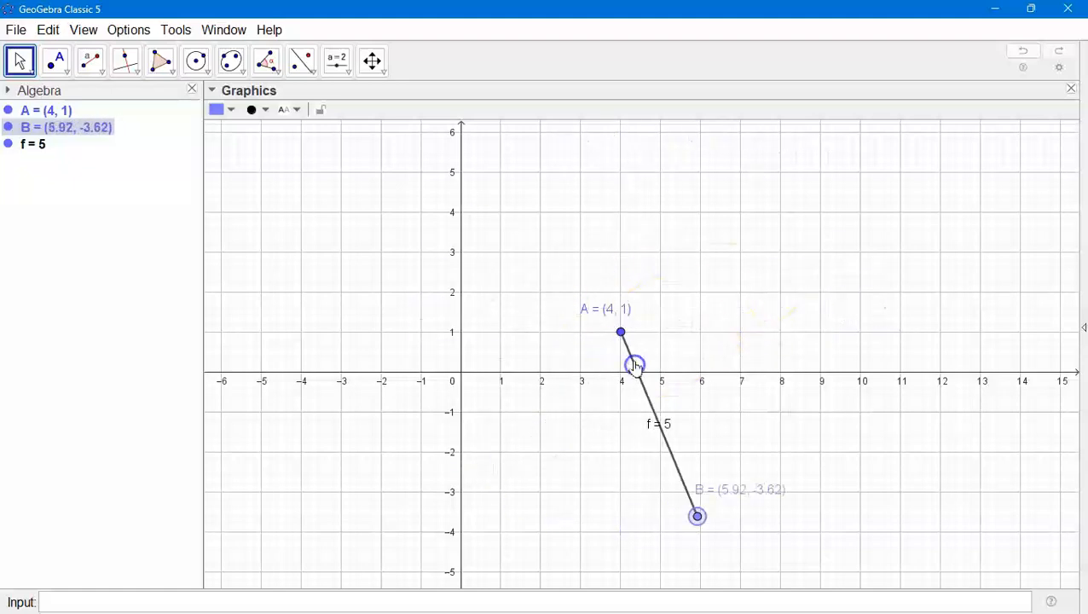
- Draw a second segment with a given length of 10 starting from a new point at (3, 4)
left_click(92, 63)
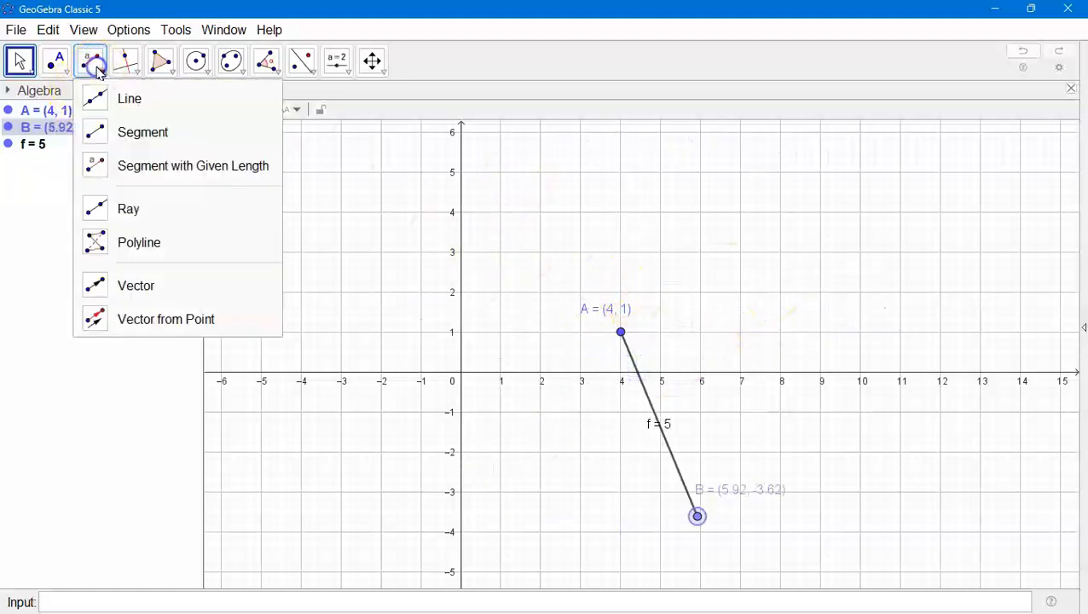
left_click(581, 211)
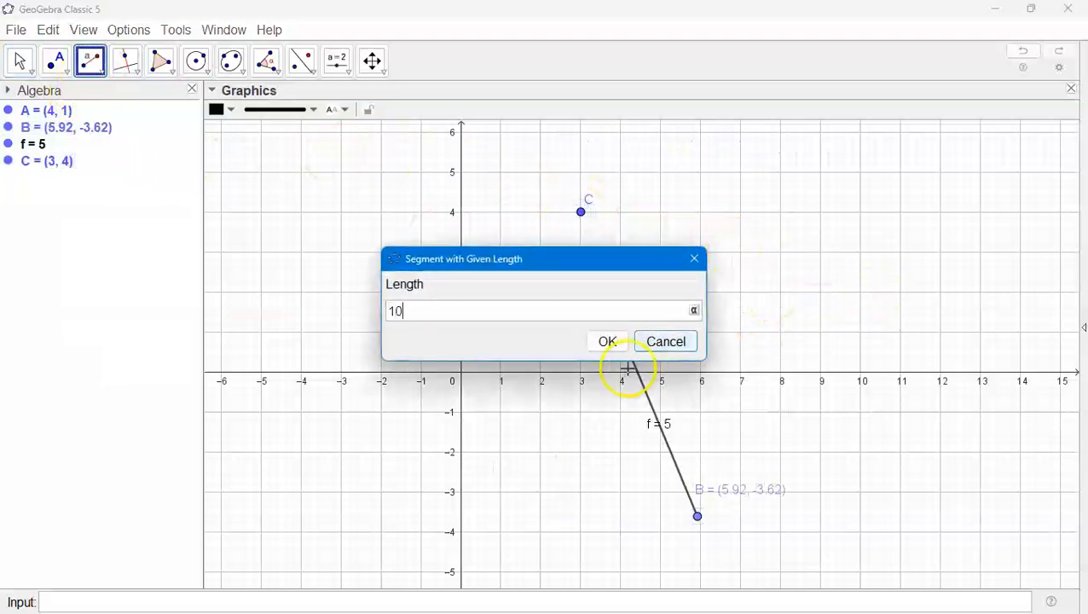
left_click(608, 341)
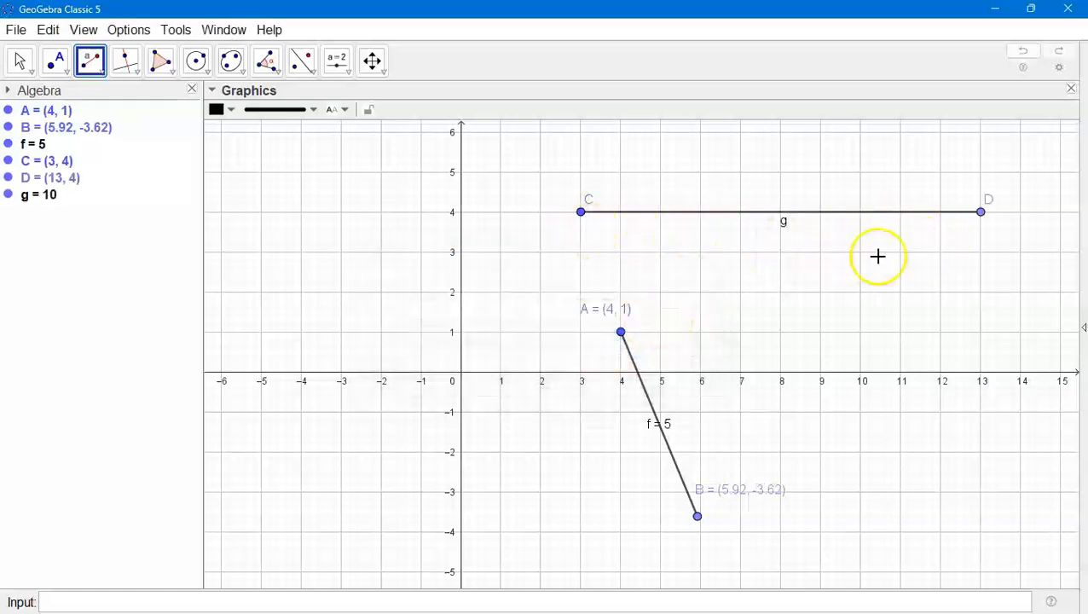
key("Escape")
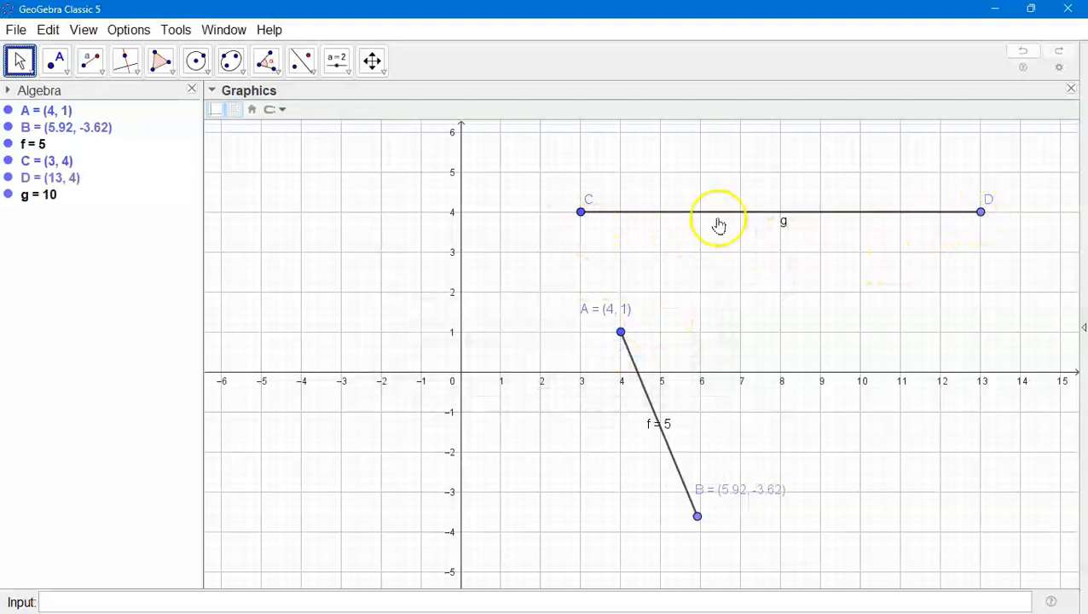
- Swing endpoint D to about (12.05, -0.25) and show the name and value of segment g in a label above it
left_click_drag(981, 213, 797, 311)
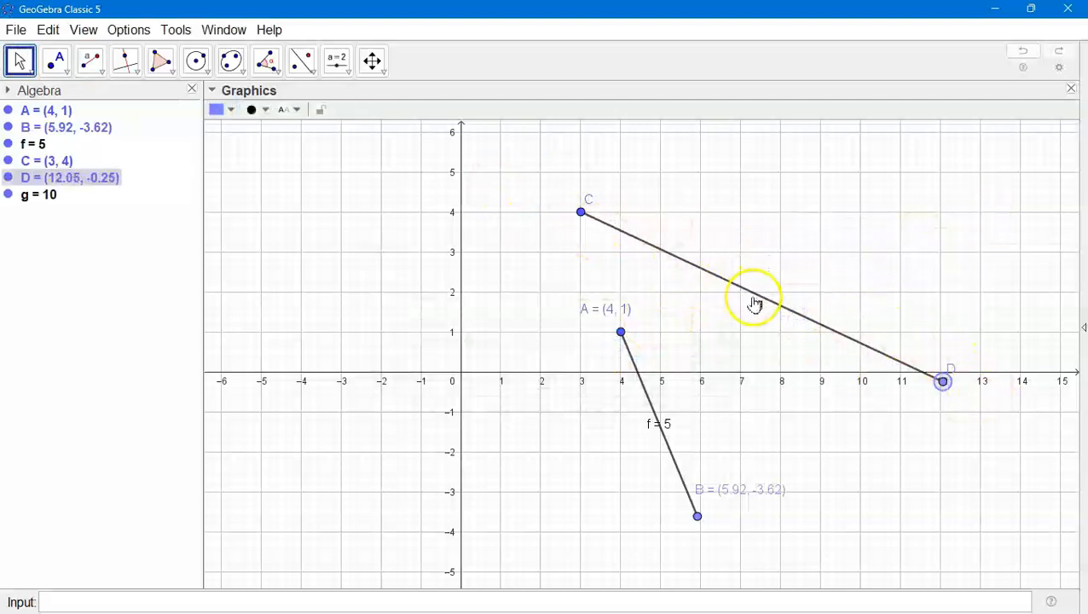
left_click(759, 299)
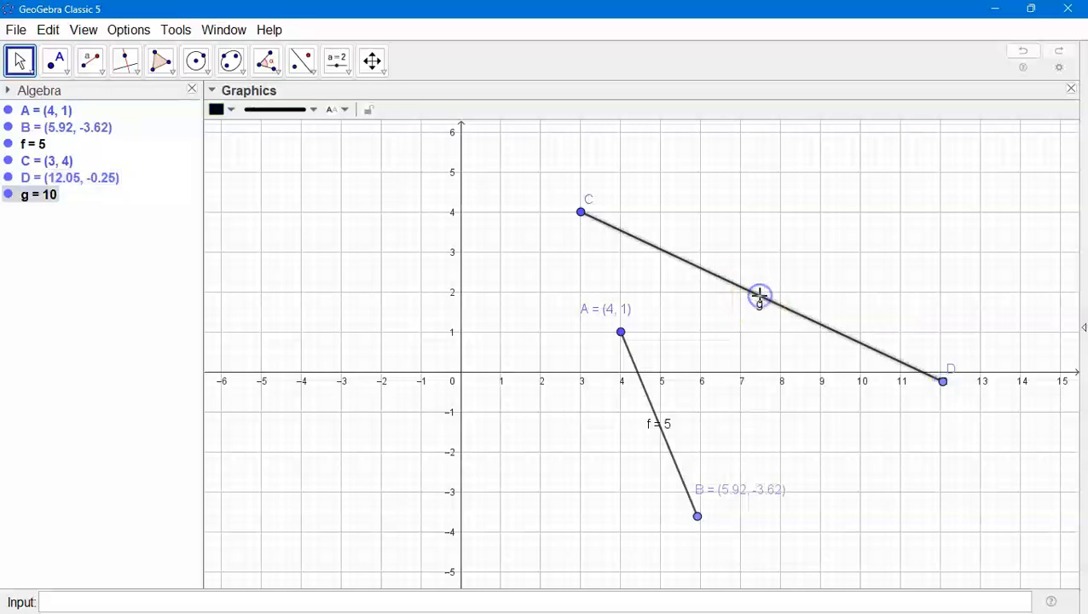
left_click(341, 110)
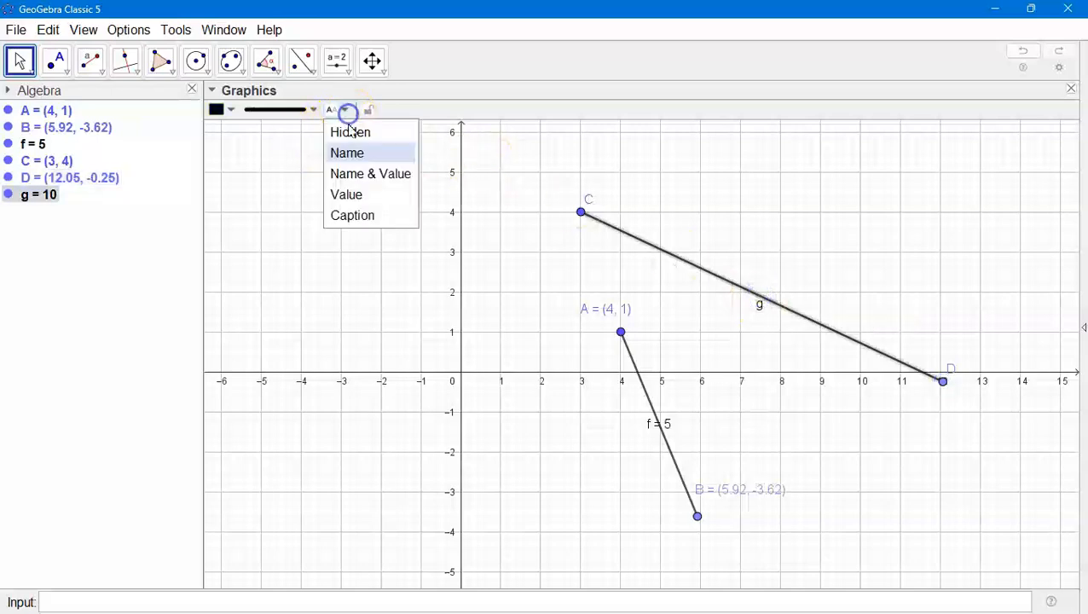
left_click(360, 175)
left_click_drag(760, 302, 768, 278)
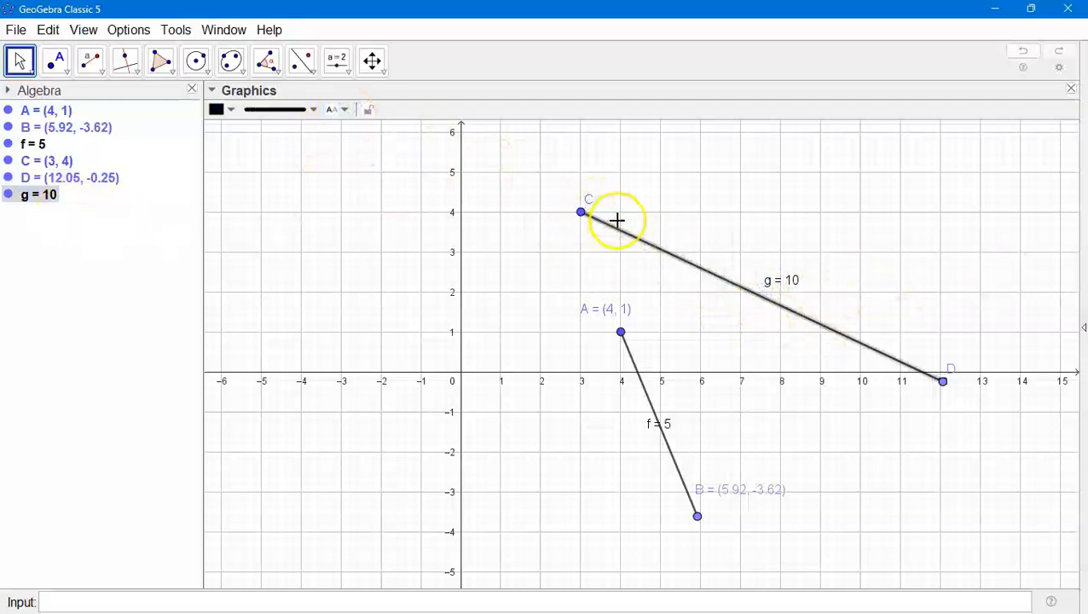
- Rename segment g between points C and D as line
right_click(43, 198)
left_click(83, 310)
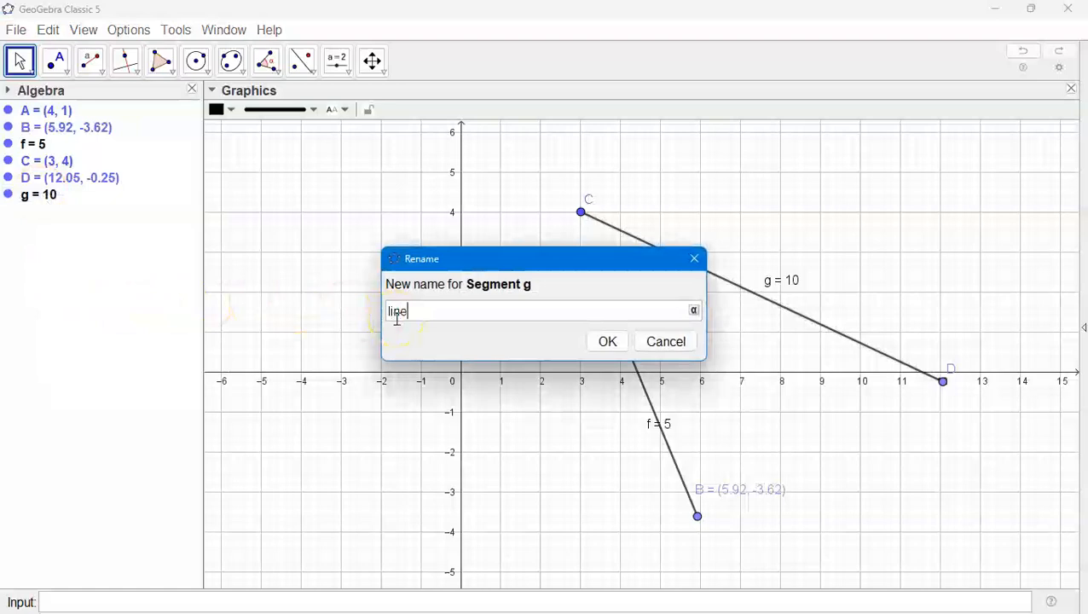
key("Return")
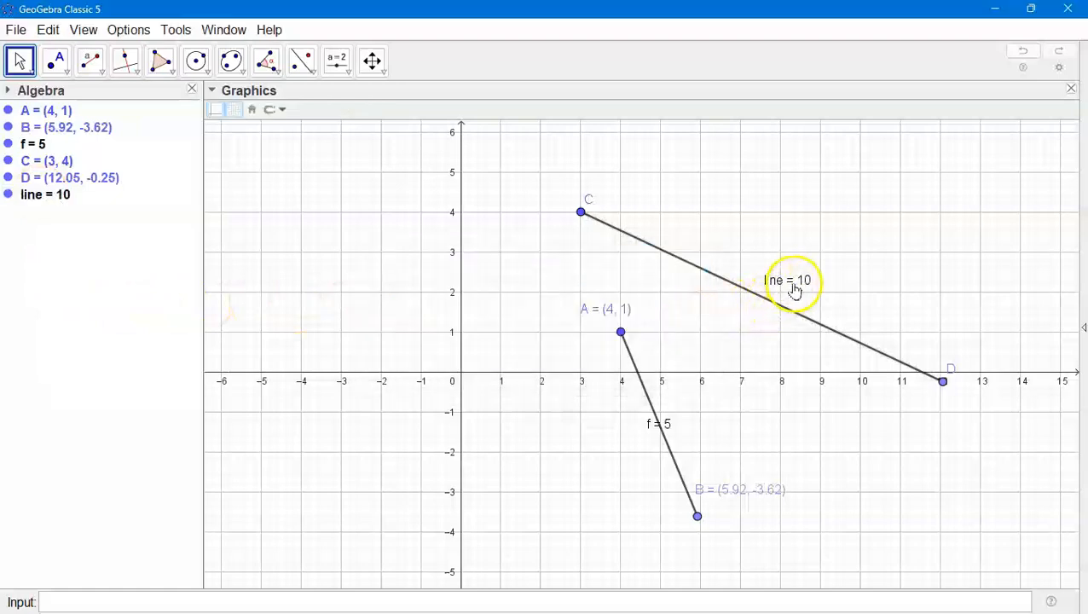
- Rename segment f between points A and B as line1 and place its label to the right of the segment
left_click(657, 426)
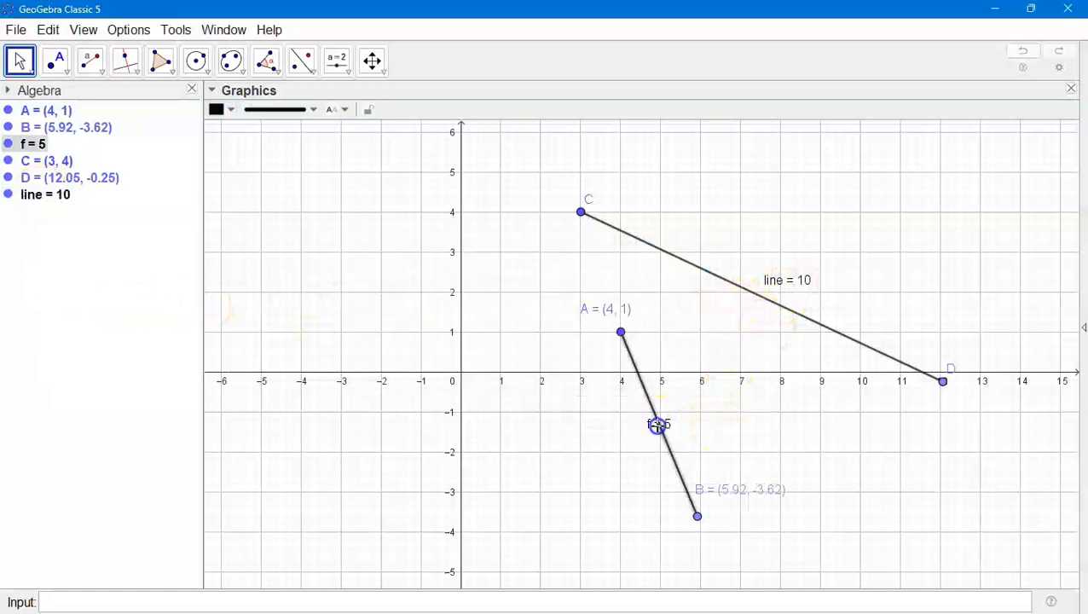
right_click(657, 426)
left_click(709, 531)
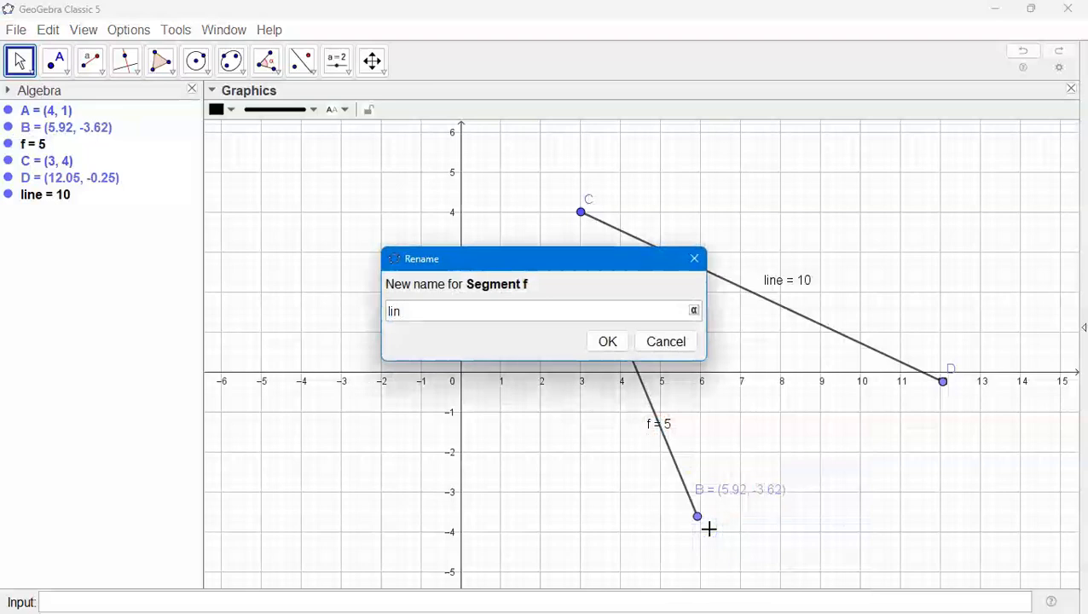
type("lin1e")
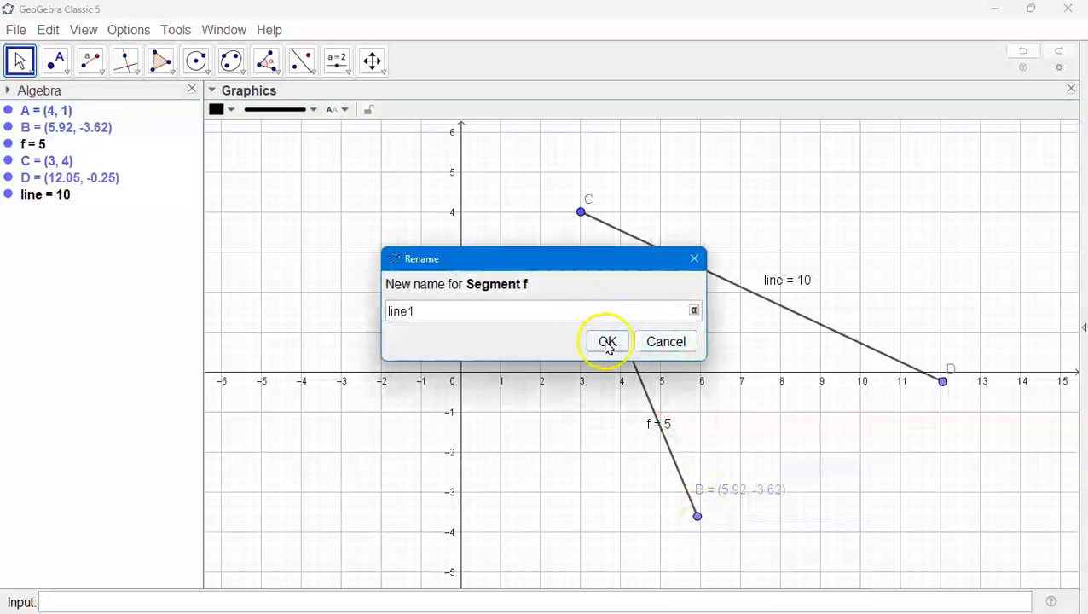
left_click(607, 341)
left_click_drag(669, 431, 698, 418)
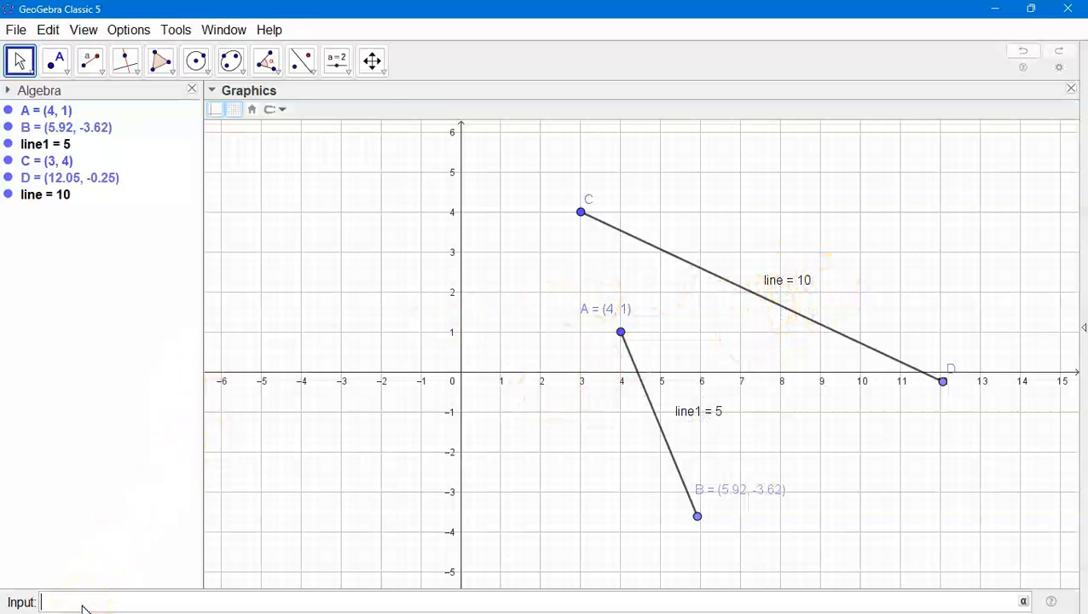
- Create a segment of length 9 starting at point C with the Segment(<Point>, <Length>) command
type("g")
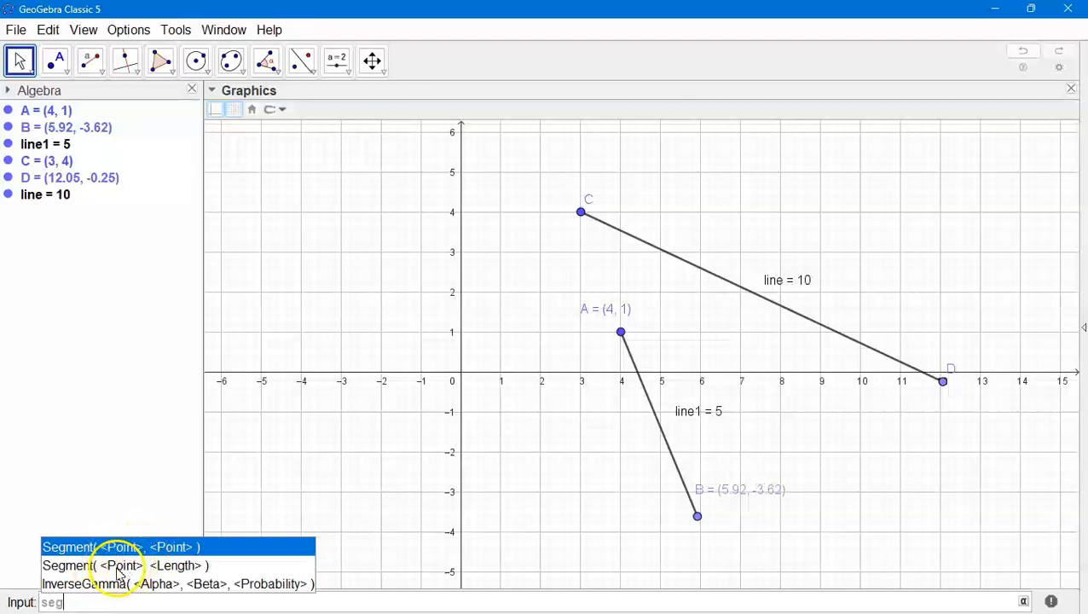
left_click(153, 567)
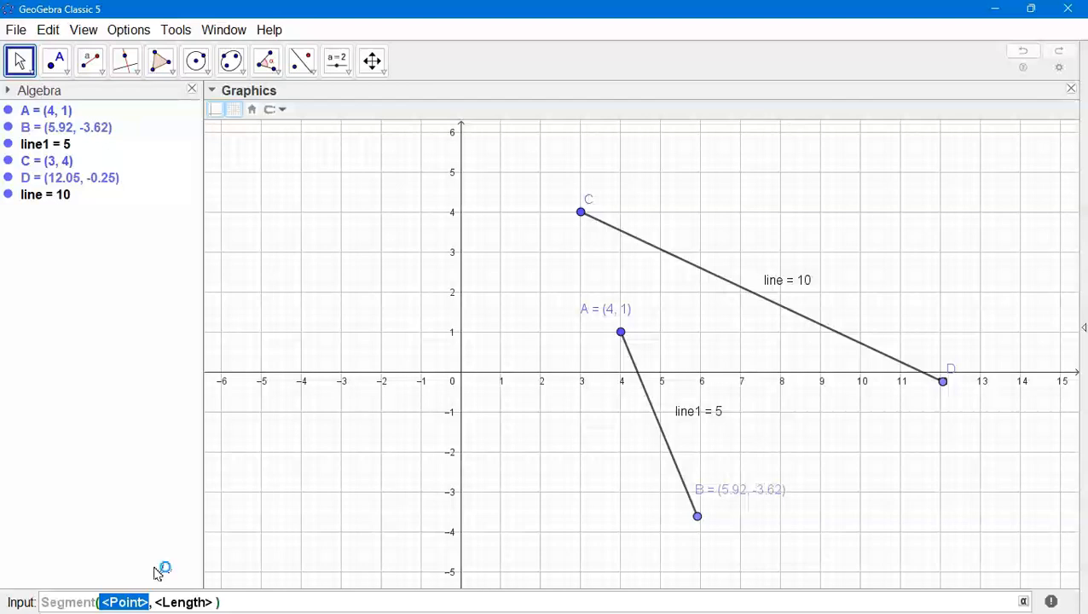
type("C, ")
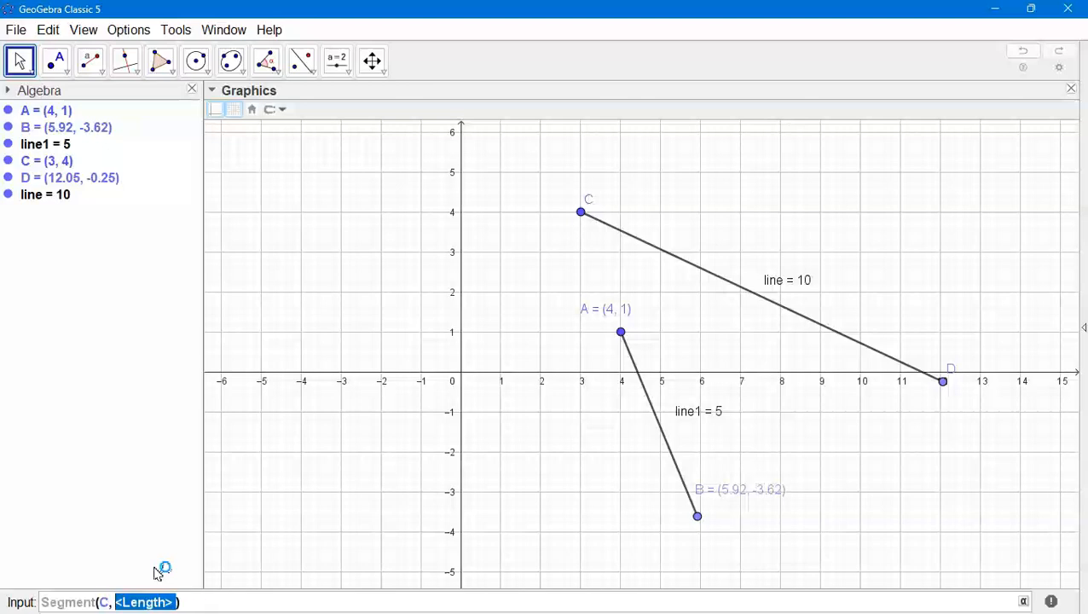
type("9")
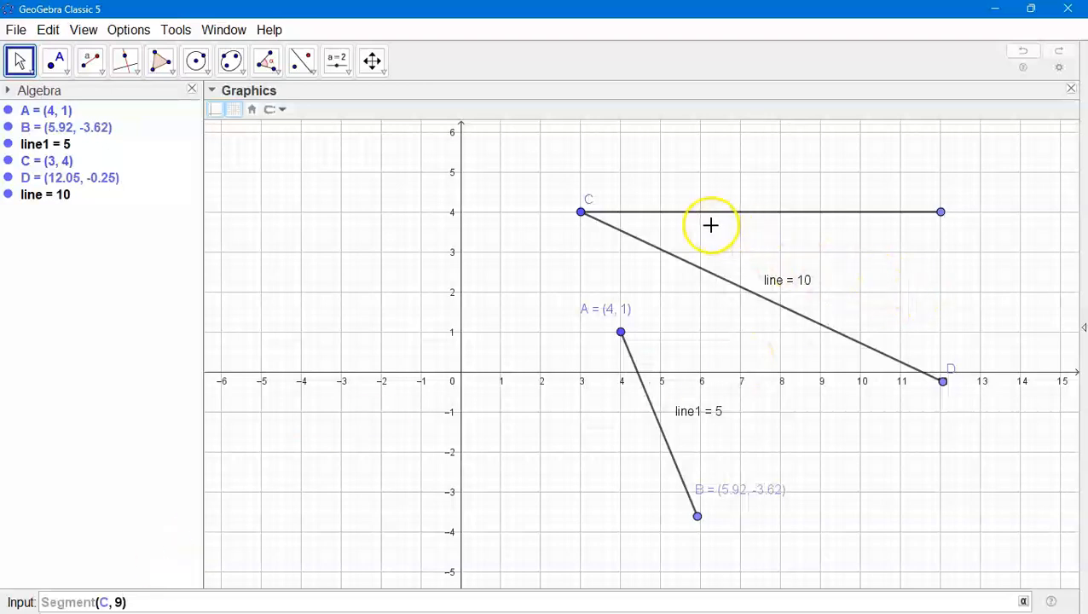
key("Return")
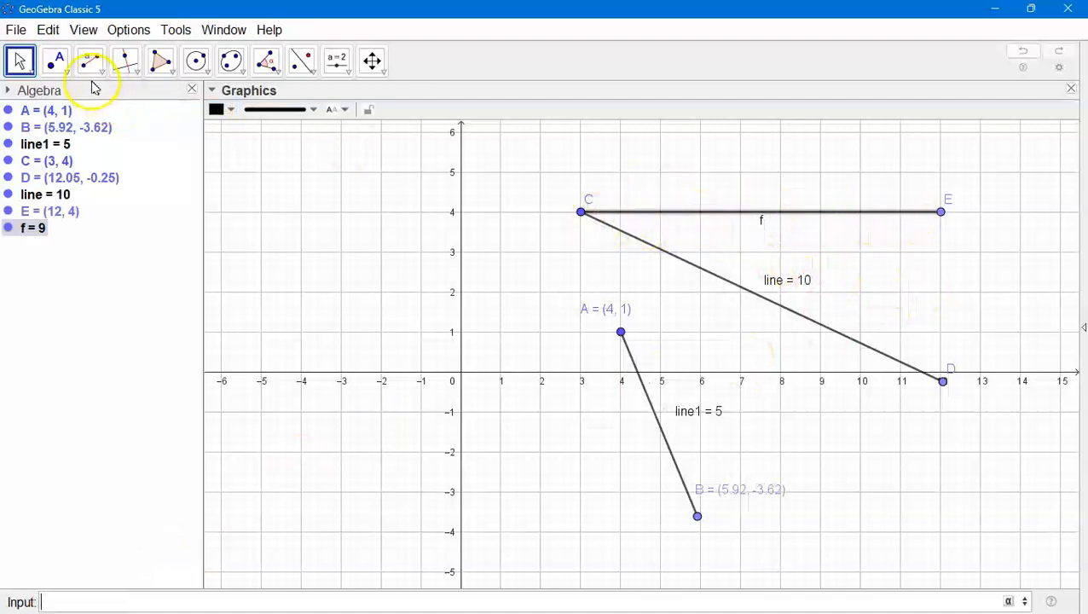
- Show the name and value of segment f between points C and E in a label above it
left_click(758, 213)
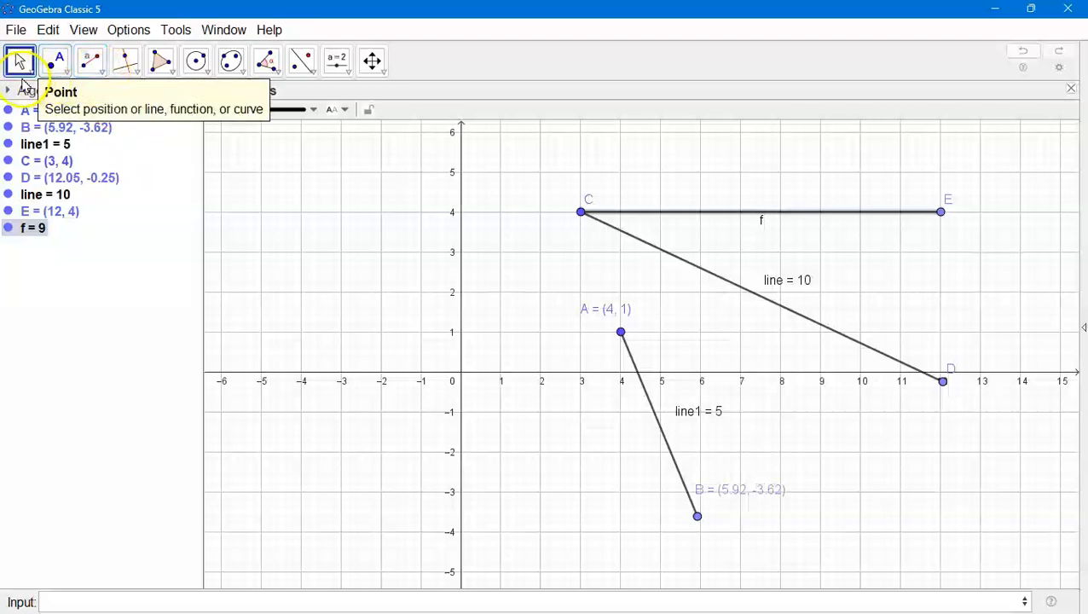
left_click(342, 110)
left_click(348, 174)
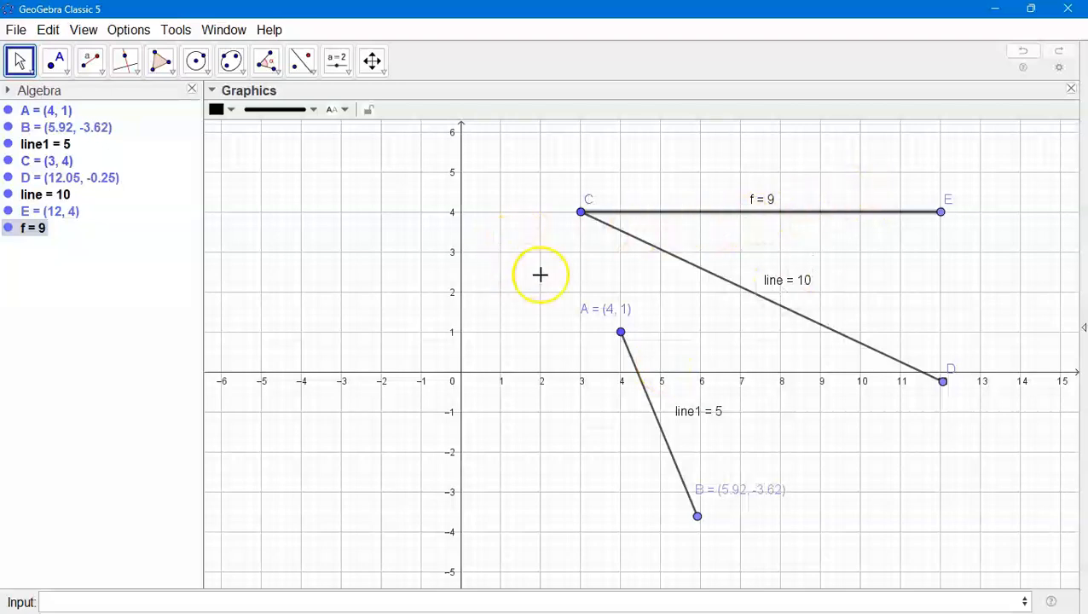
- Swing endpoint E to about (11.97, 4.7), then move shared point C to about (4.86, 3.32)
left_click_drag(941, 211, 940, 183)
left_click(688, 207)
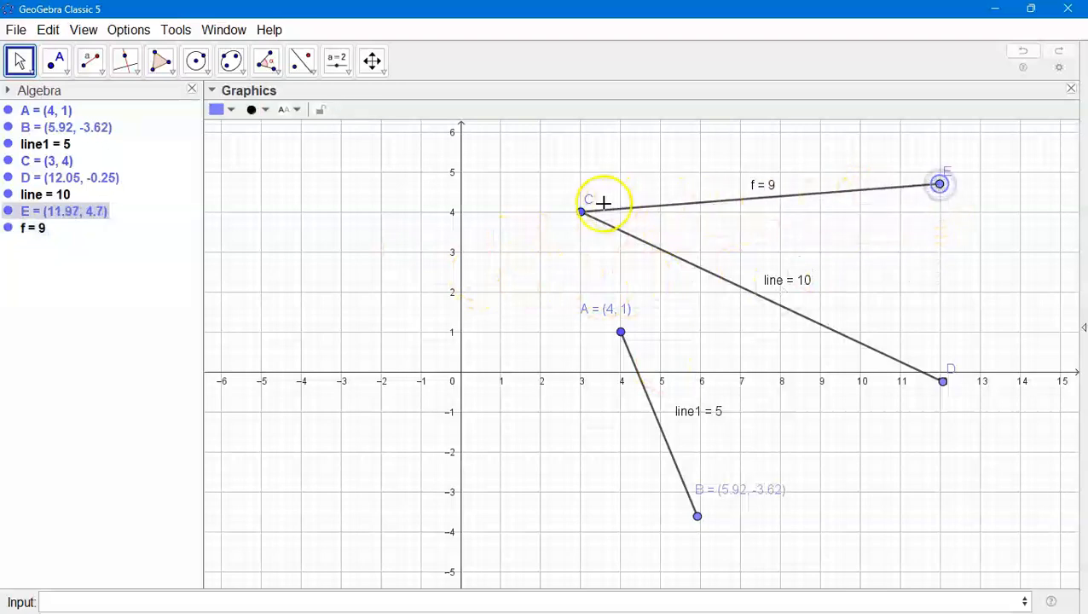
mouse_move(581, 212)
left_mouse_down()
mouse_move(541, 216)
mouse_move(597, 207)
mouse_move(569, 241)
mouse_move(499, 235)
mouse_move(588, 228)
left_mouse_up()
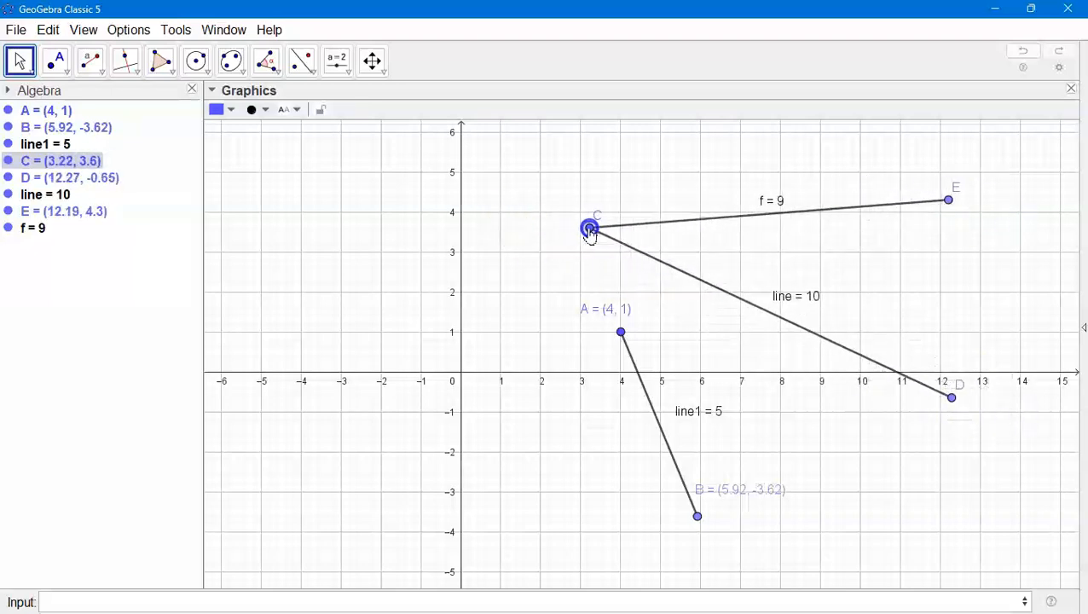
left_click(755, 315)
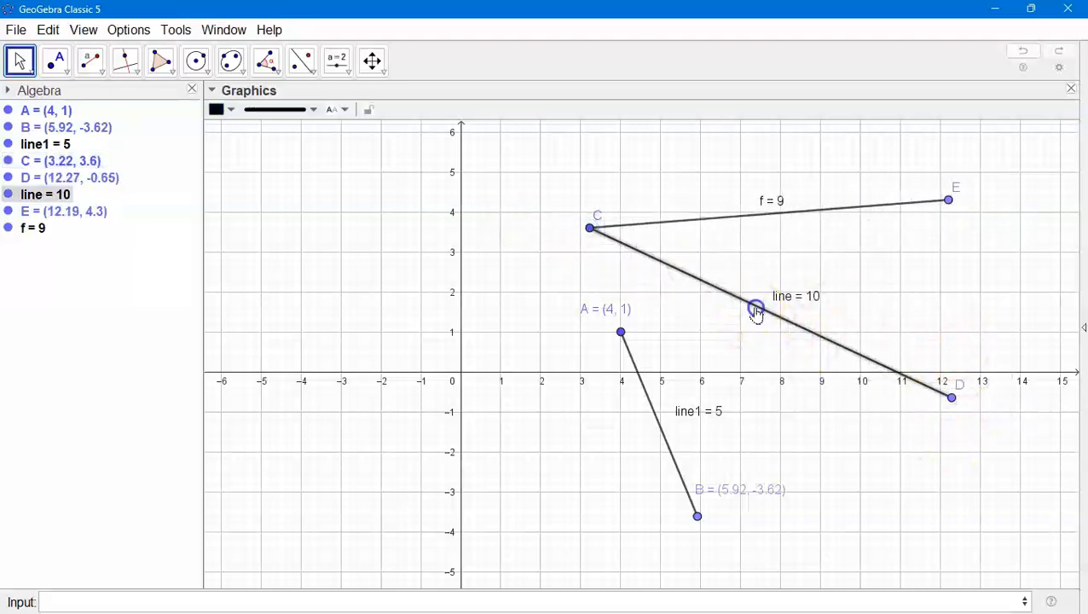
left_click_drag(589, 228, 654, 243)
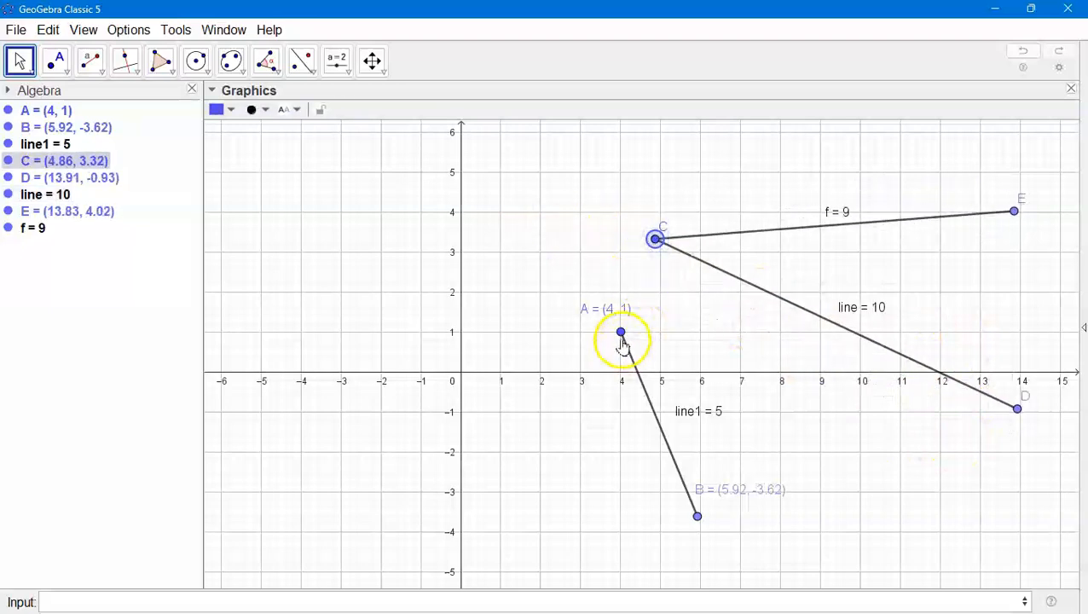
left_click(631, 359)
left_click(837, 329)
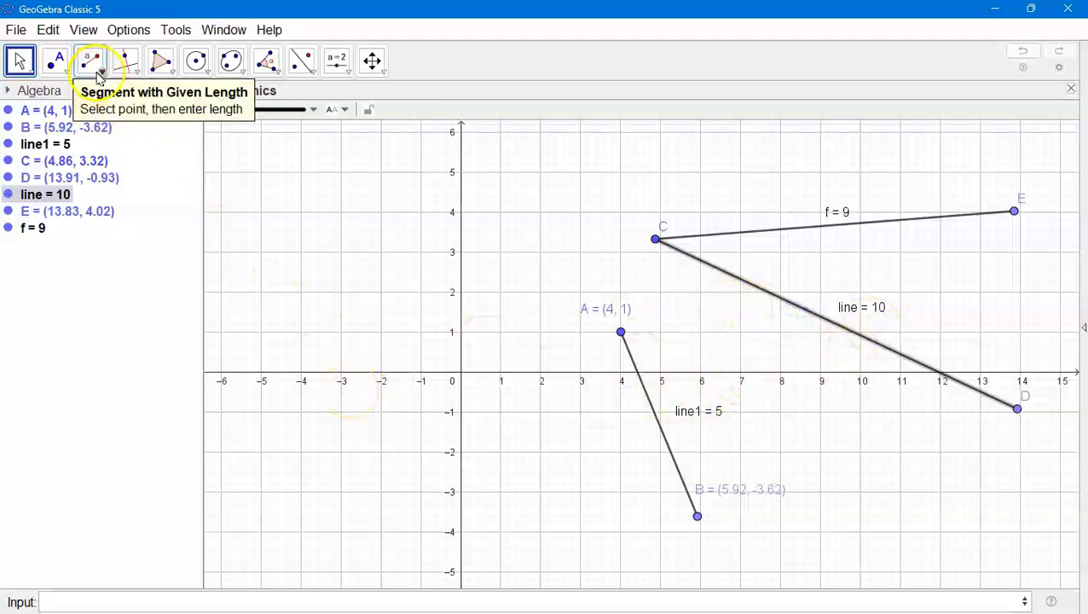
left_click(100, 69)
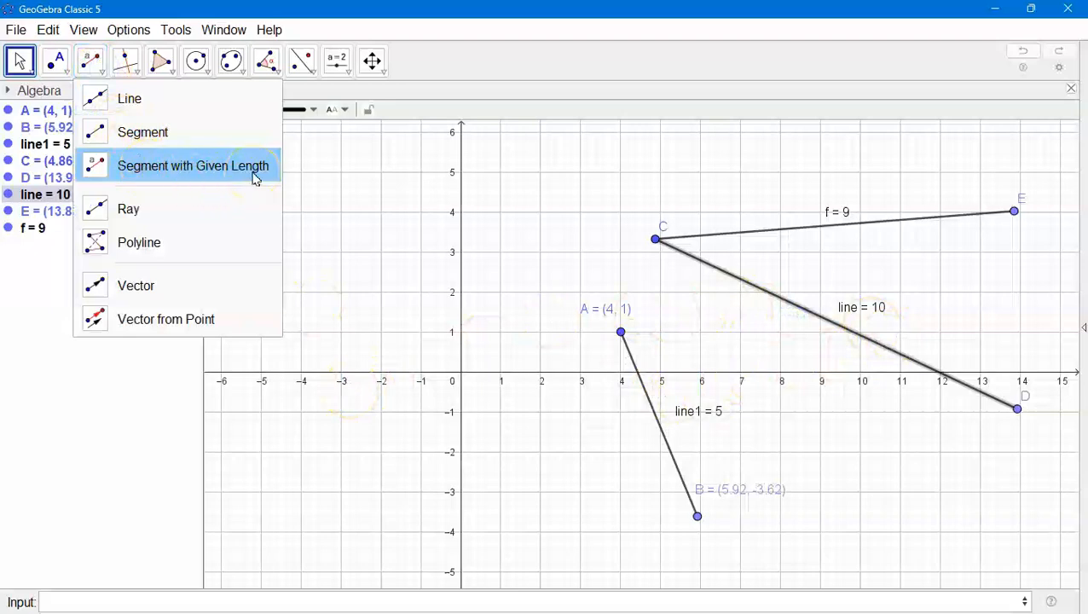
left_click(25, 612)
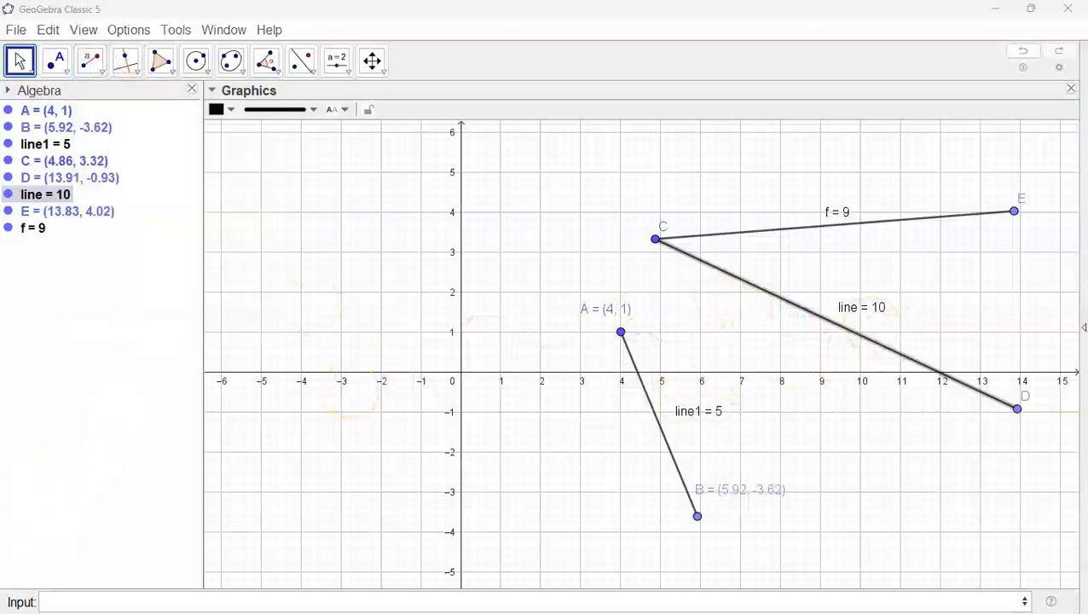